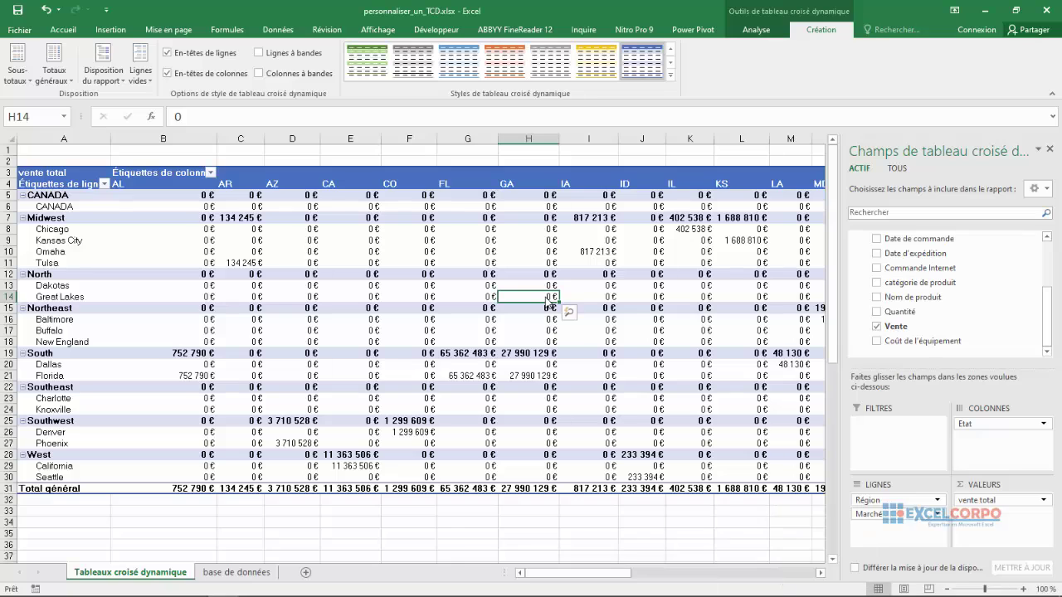
Step: Review the North and South region total rows and the Great Lakes values for GA and AL
mouse_move(548, 303)
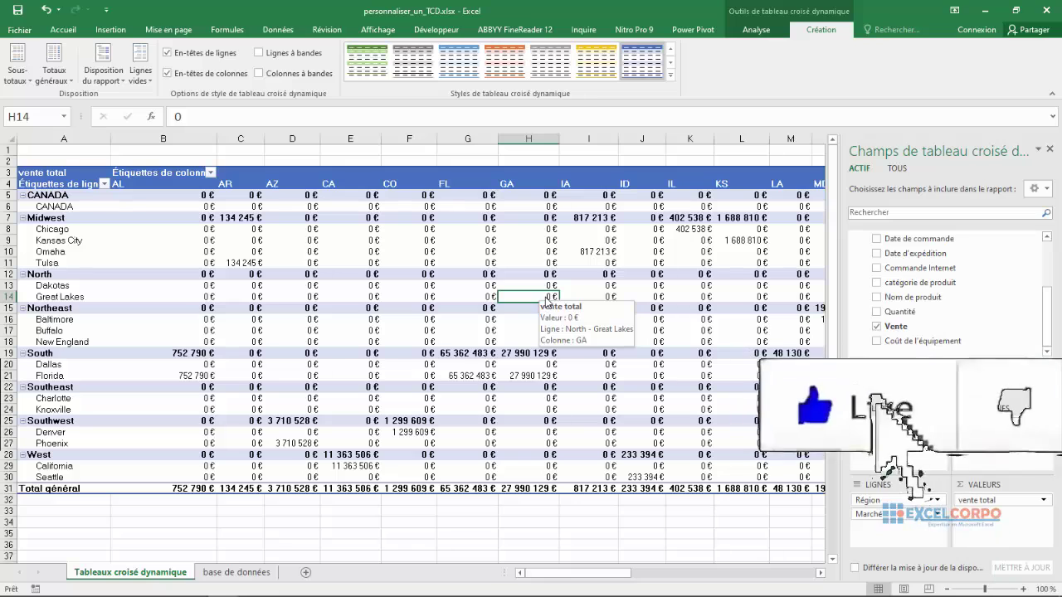
left_click(547, 275)
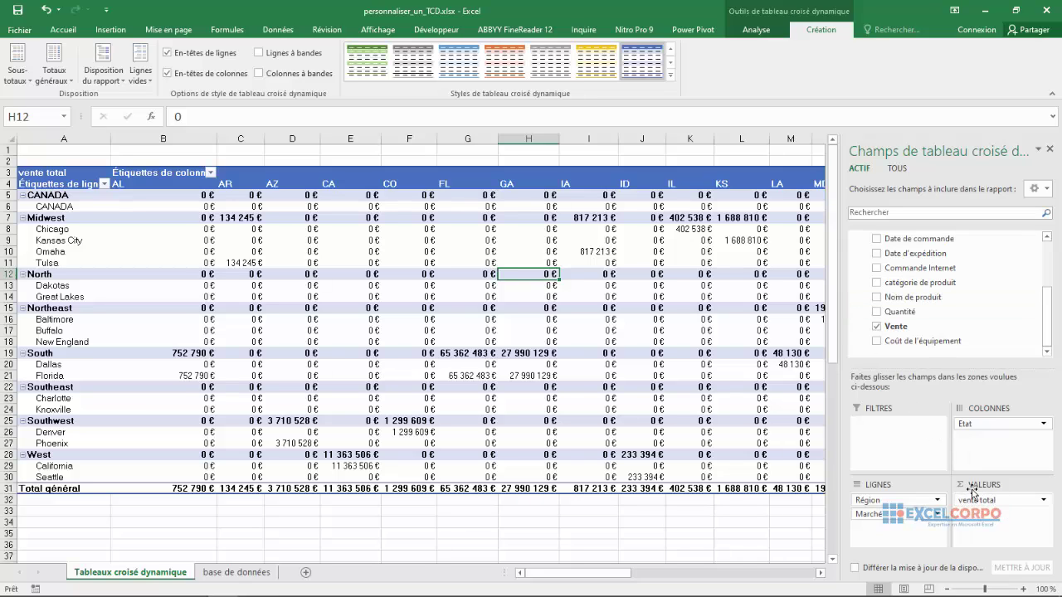
left_click(695, 349)
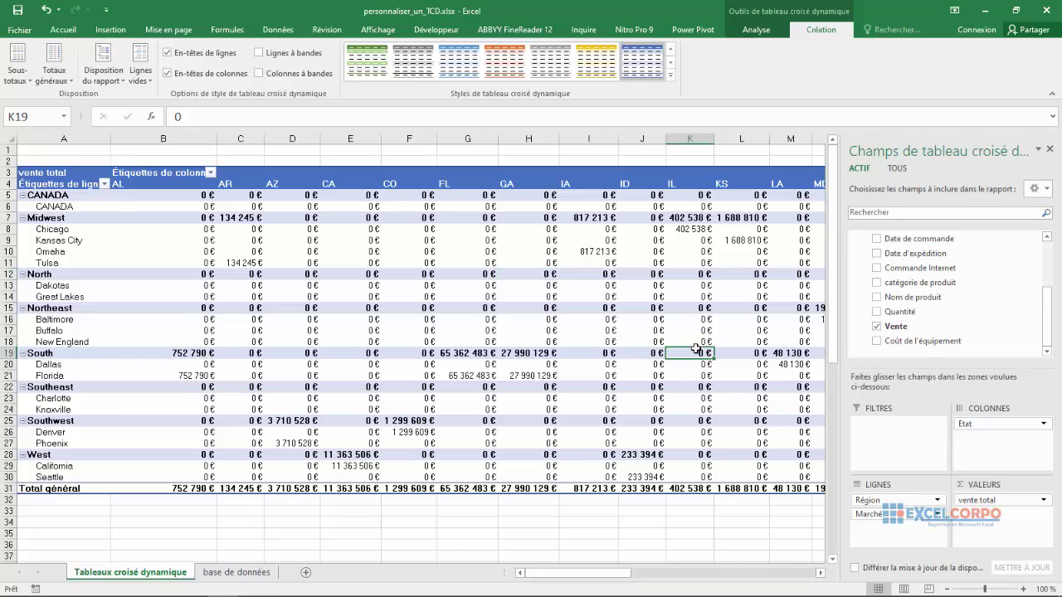
left_click(547, 299)
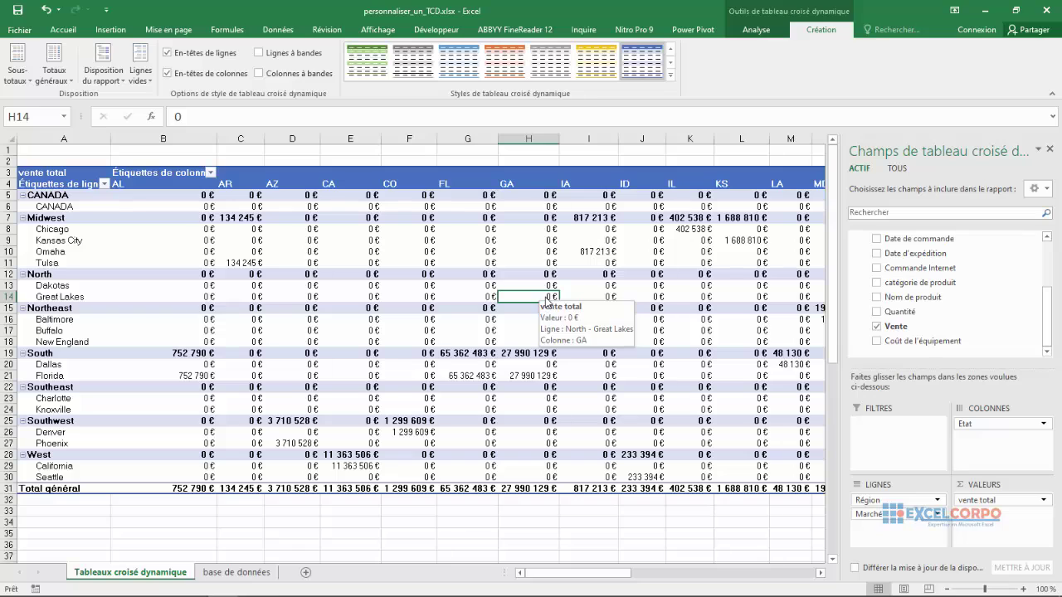
left_click(550, 274)
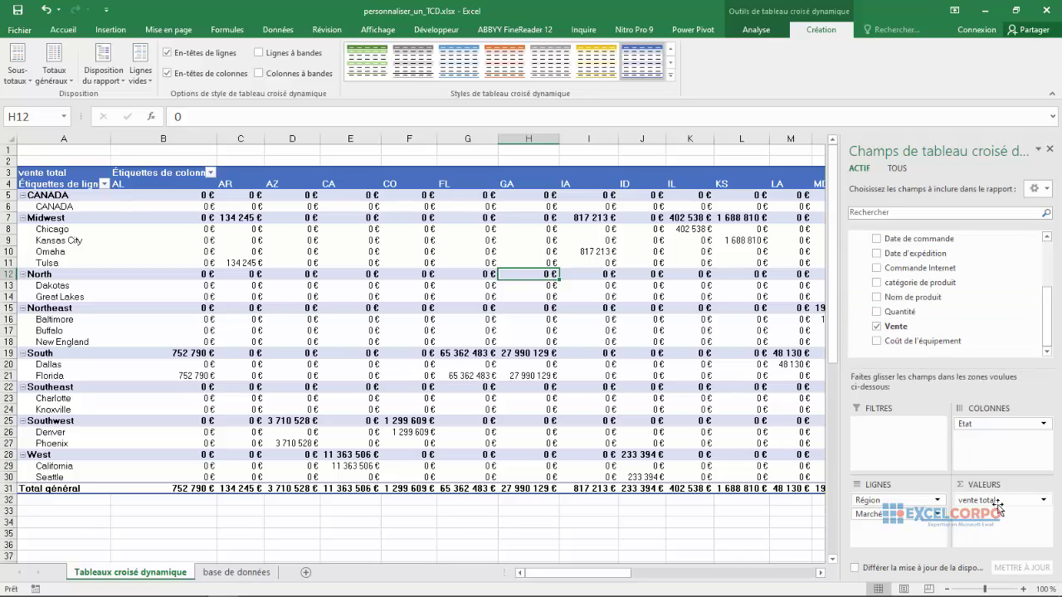
left_click(695, 349)
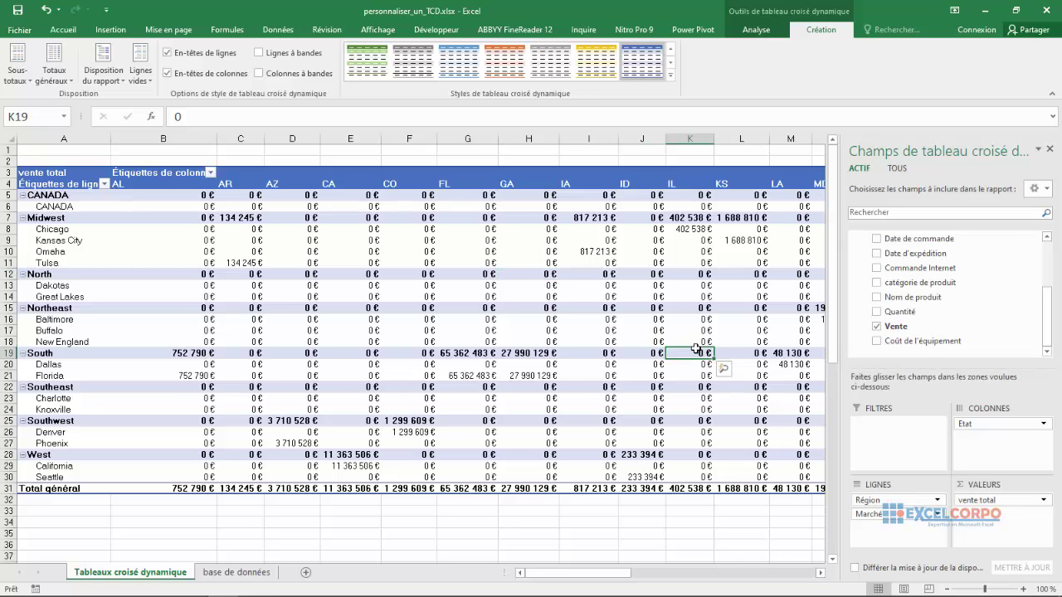
left_click(212, 294)
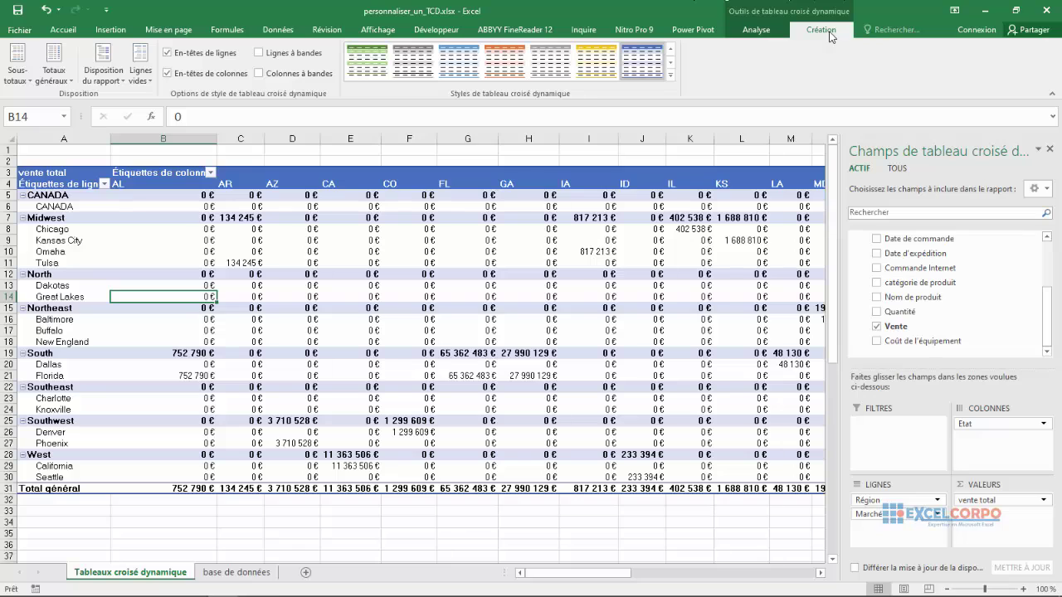
Step: Check the Sous-totaux and Totaux généraux choices, then view the Disposition du rapport options
left_click(27, 84)
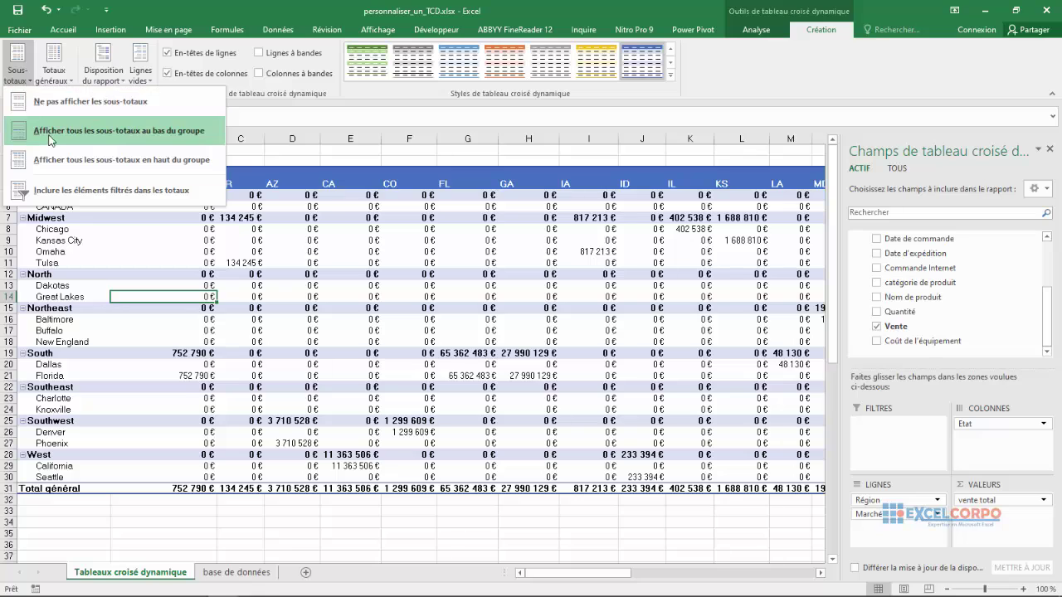
left_click(74, 77)
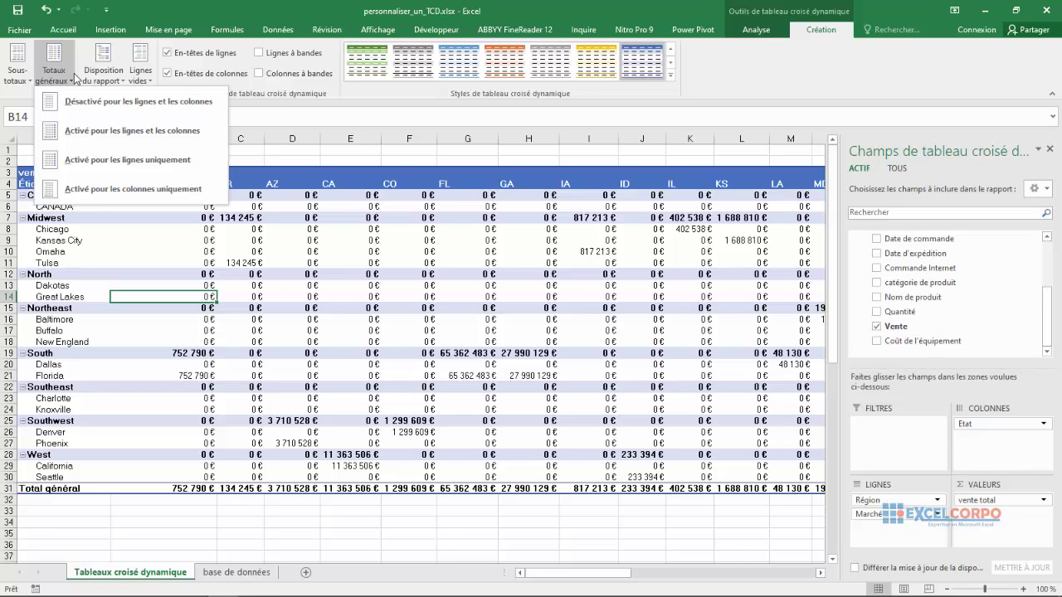
left_click(123, 80)
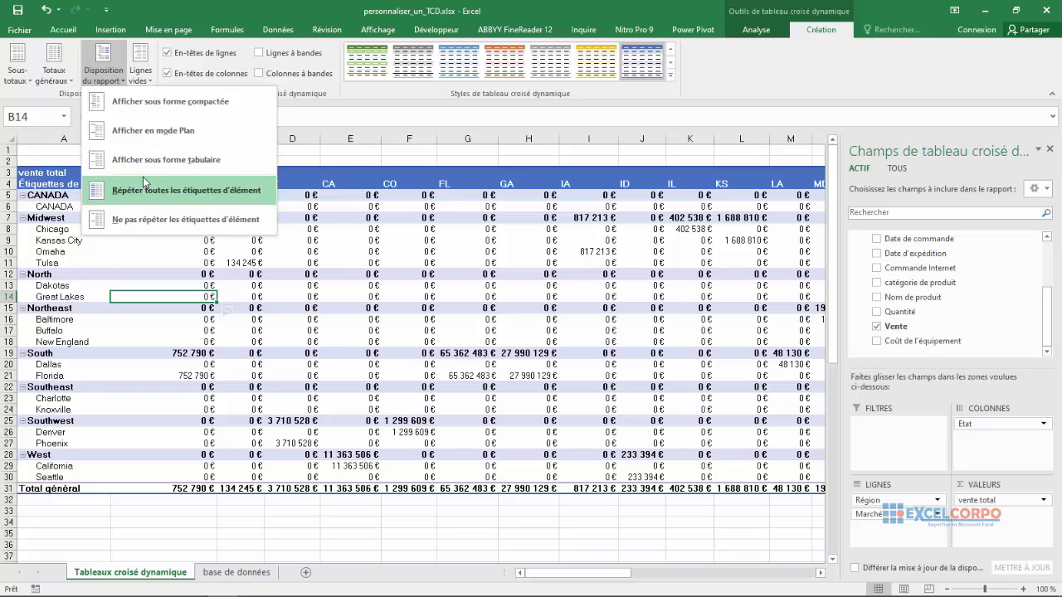
Step: Check Lignes vides, then keep the pivot table in compact form with Afficher sous forme compactée
left_click(149, 83)
left_click(149, 83)
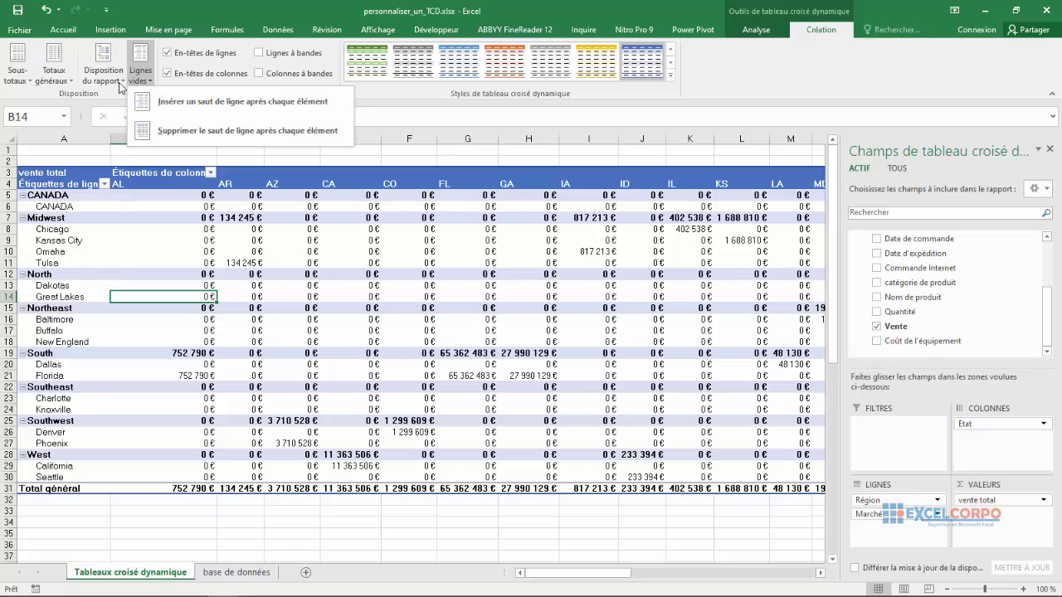
left_click(120, 83)
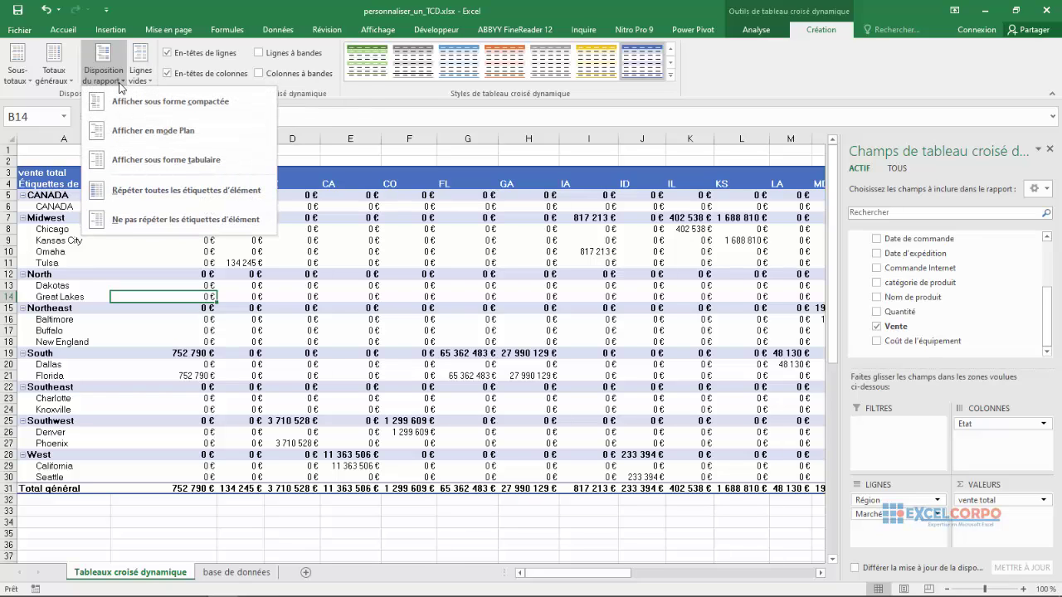
left_click(183, 108)
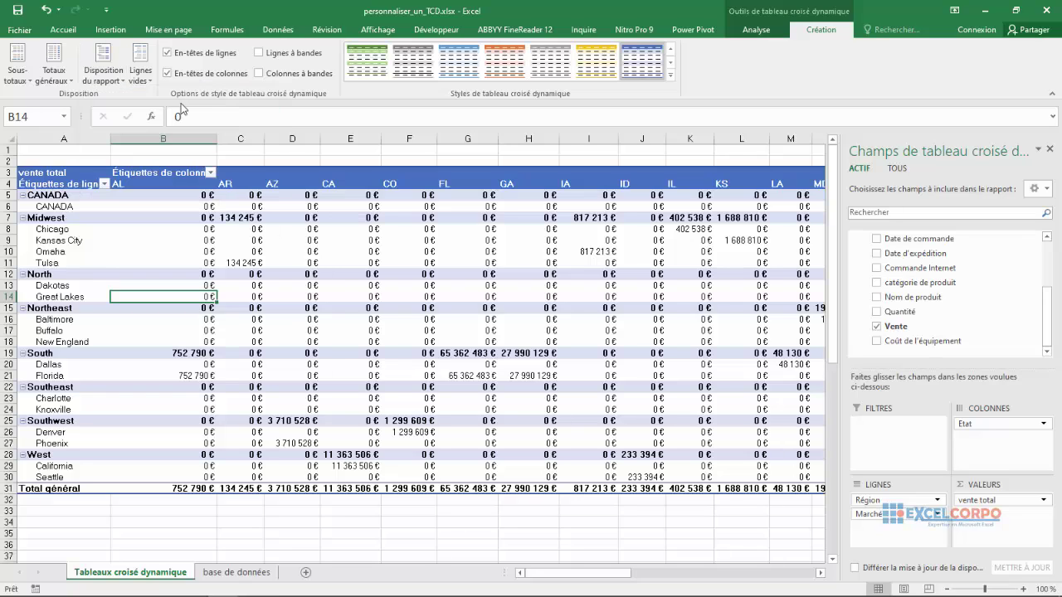
left_click(116, 87)
Step: Review the shared column A labels such as Omaha, Kansas City and Chicago
left_click(131, 115)
left_click(82, 141)
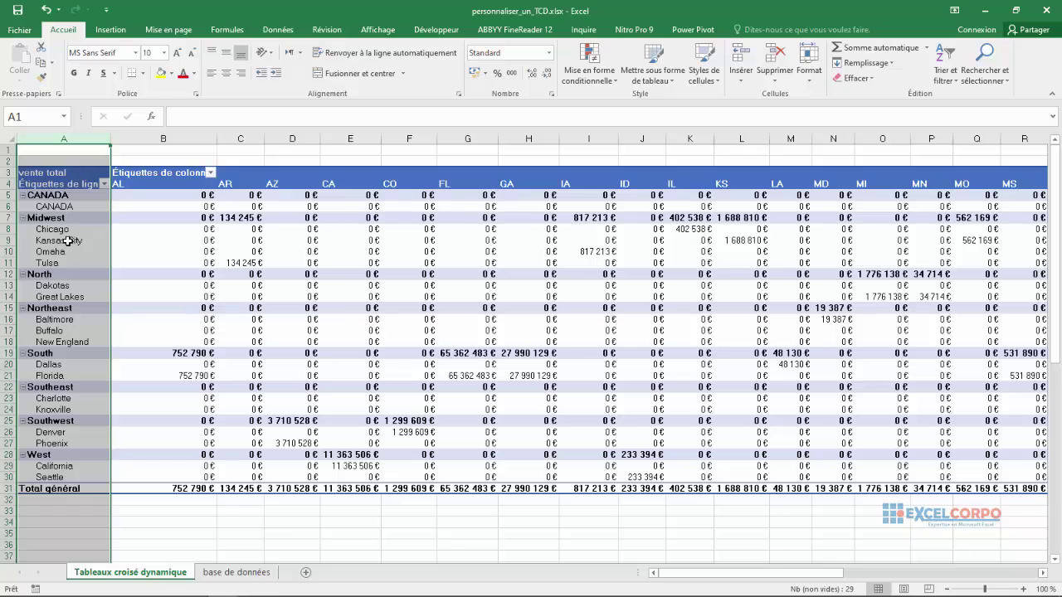
left_click(62, 253)
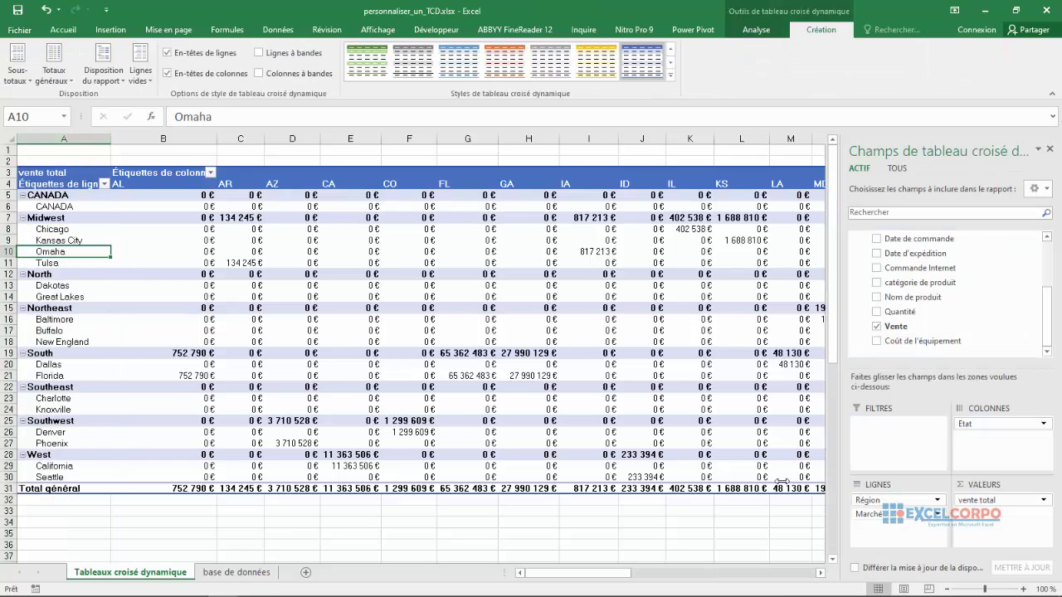
left_click(64, 139)
left_click(73, 236)
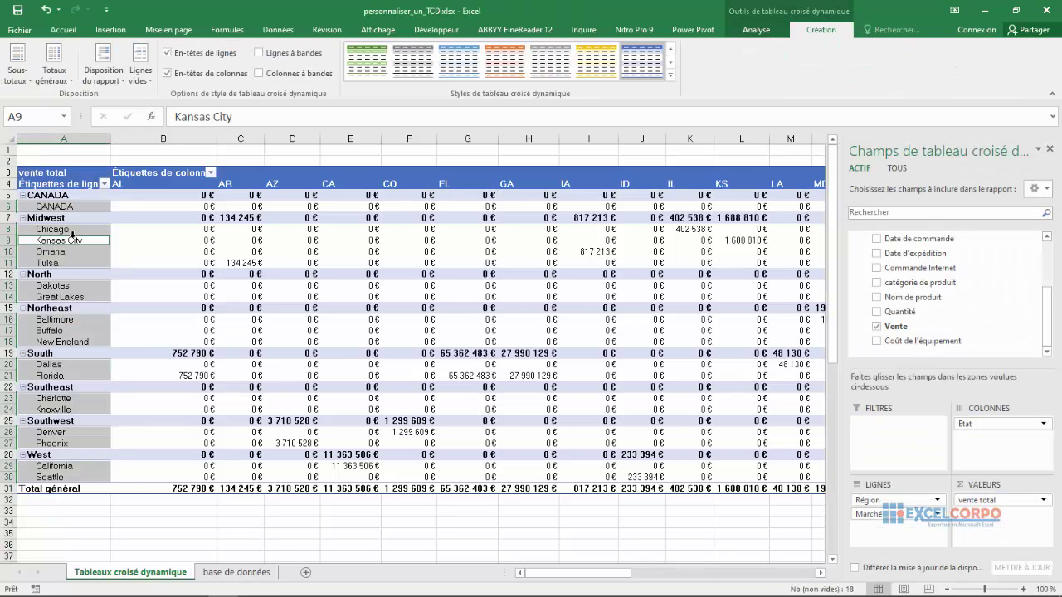
left_click(83, 226)
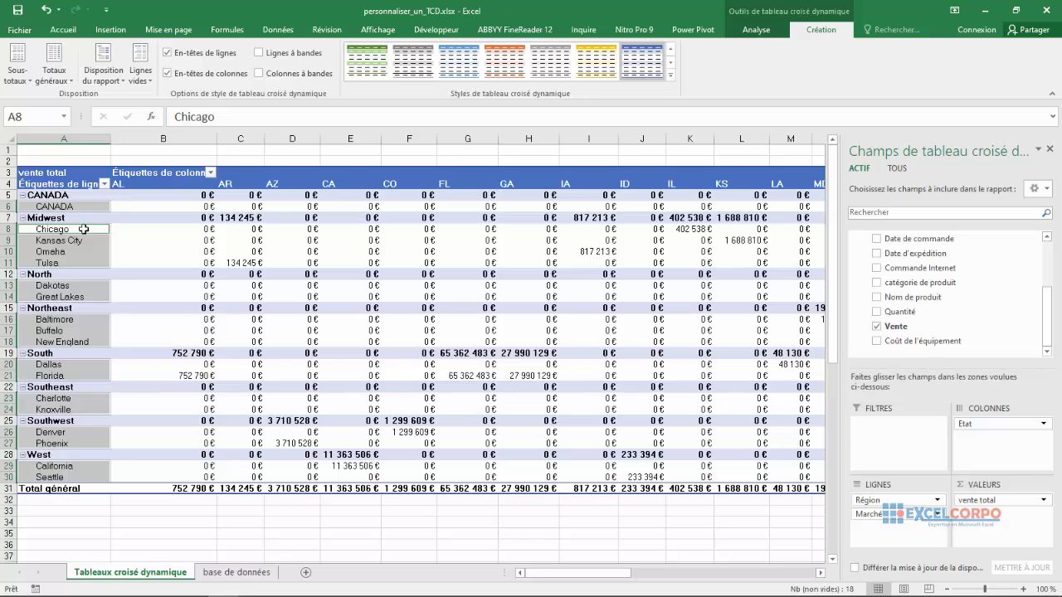
Step: Check Omaha's AL value and Chicago's GA value, then view the Disposition du rapport options
left_click(122, 248)
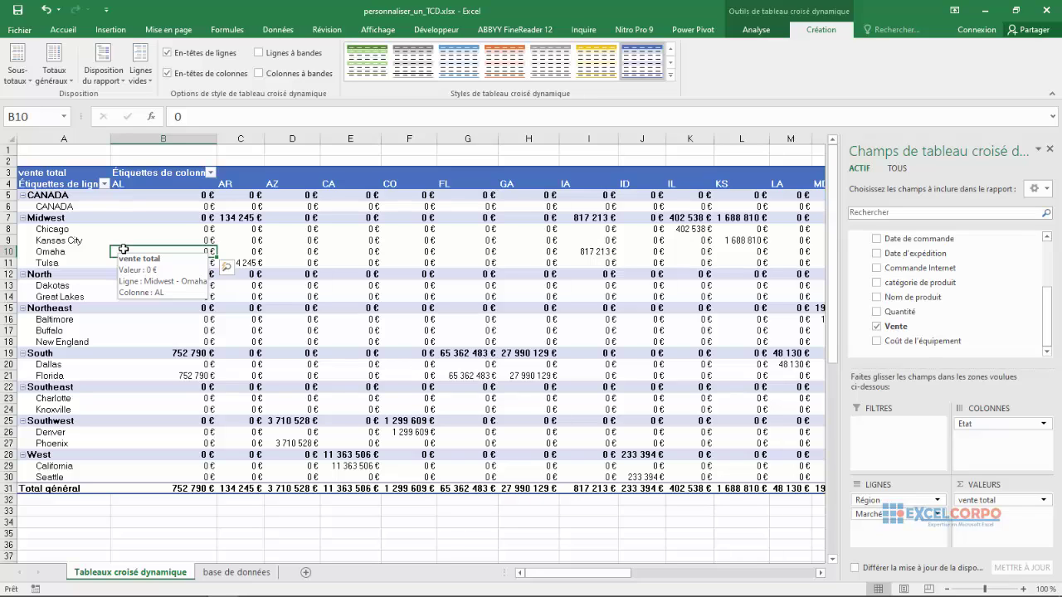
left_click(545, 230)
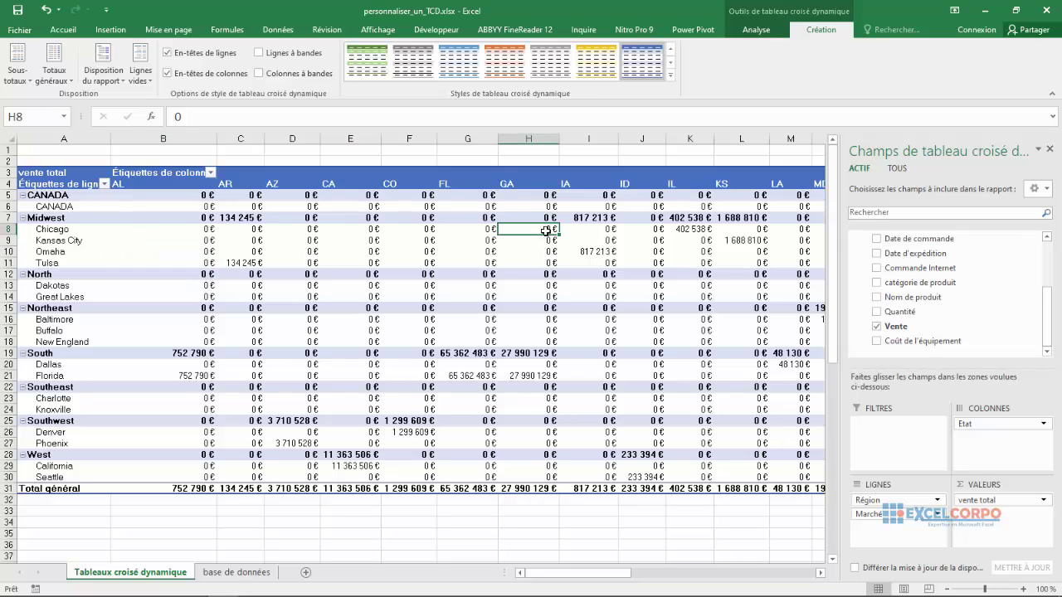
mouse_move(545, 230)
left_click(115, 86)
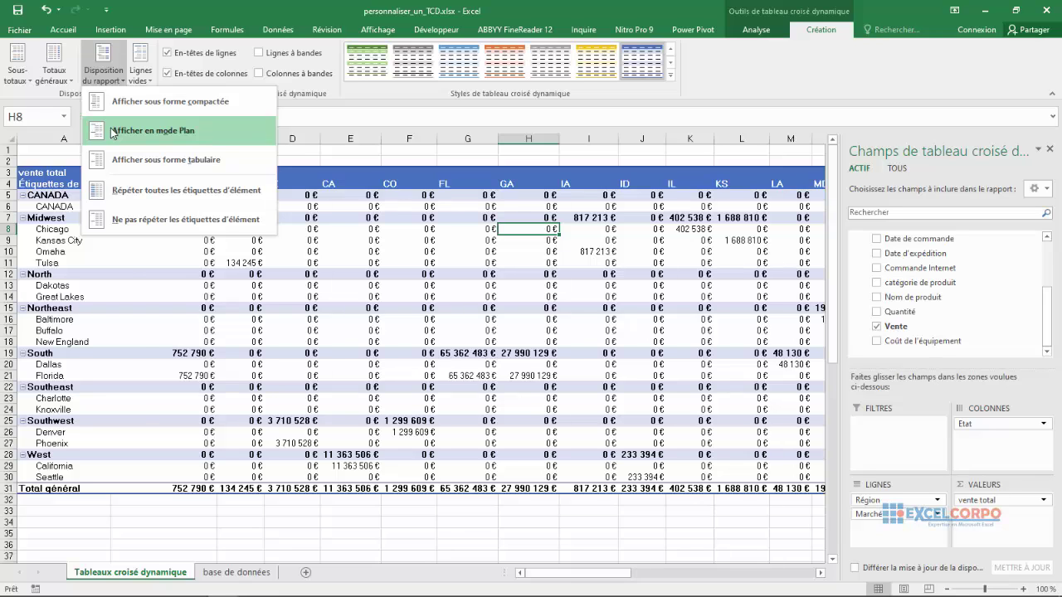
Step: Apply Afficher en mode Plan and review the Région column and the separate Marché column
left_click(113, 131)
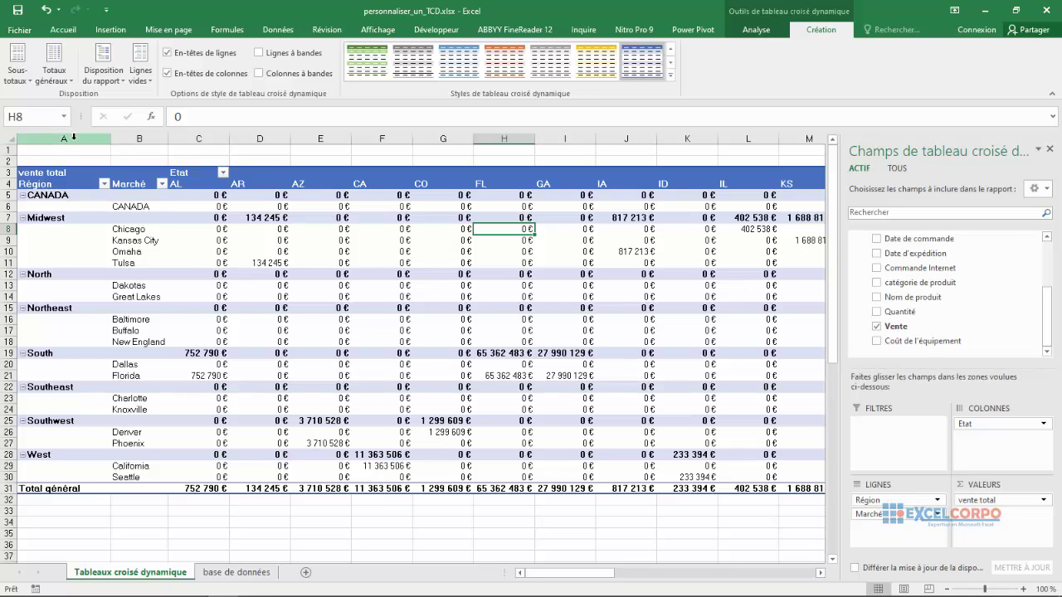
left_click(72, 150)
left_click(76, 132)
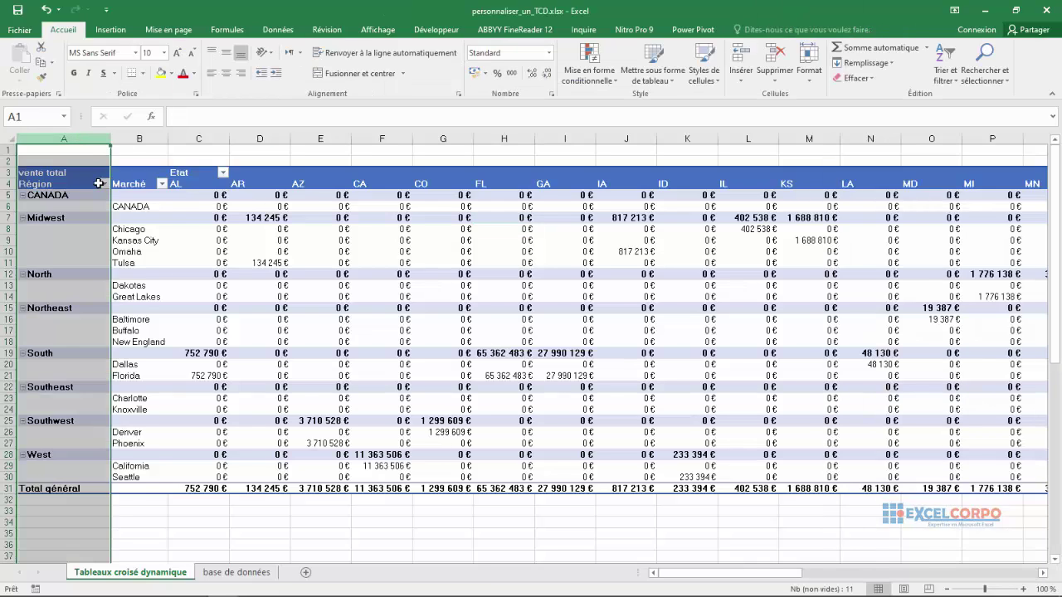
left_click(139, 218)
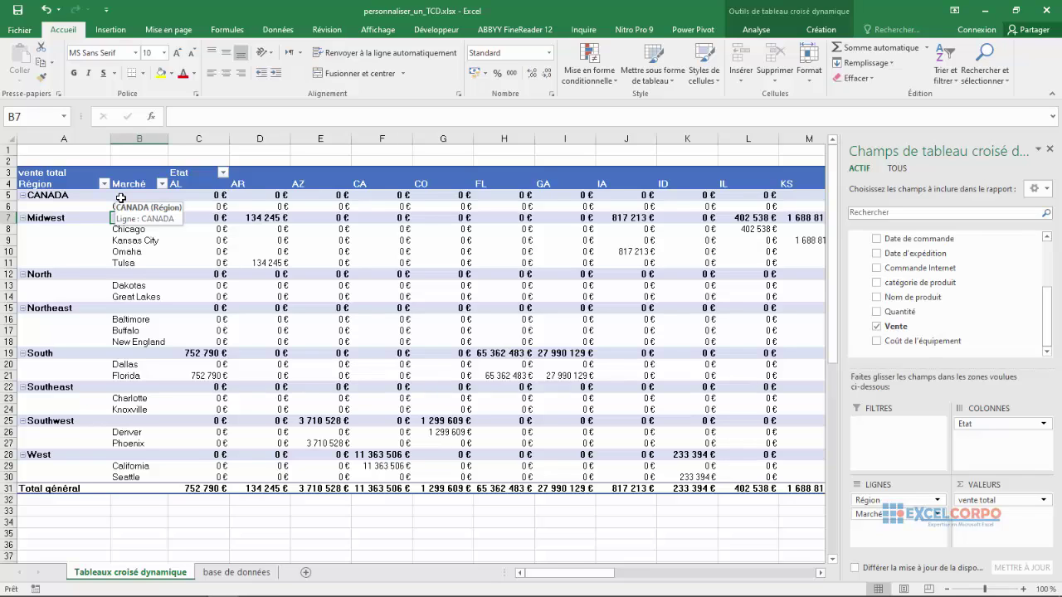
Step: Review the Midwest, North, Northeast, South, Southeast, Southwest and West subtotal rows
left_click(193, 222)
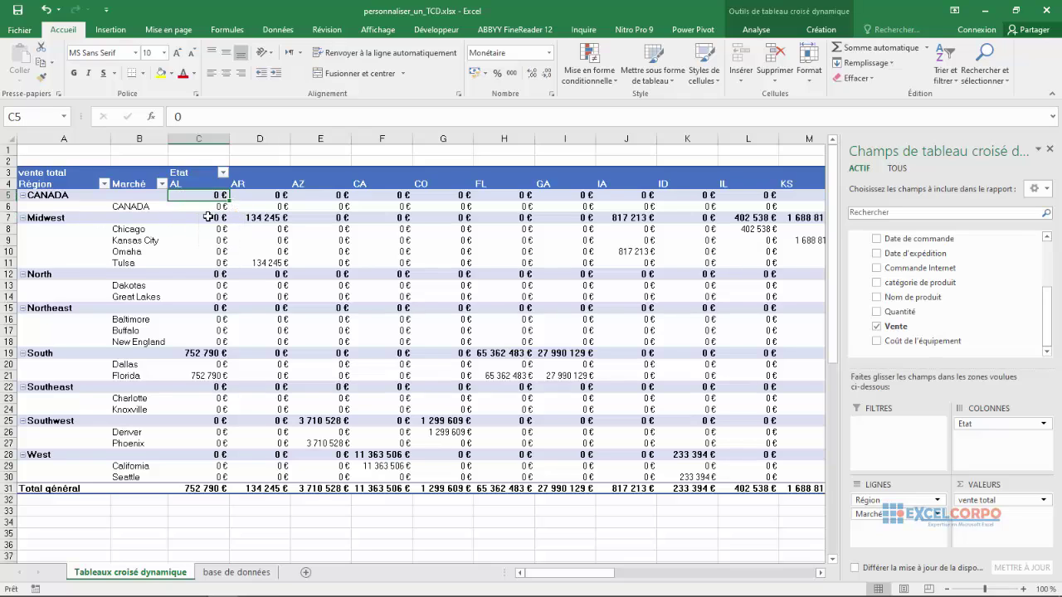
left_click(291, 220)
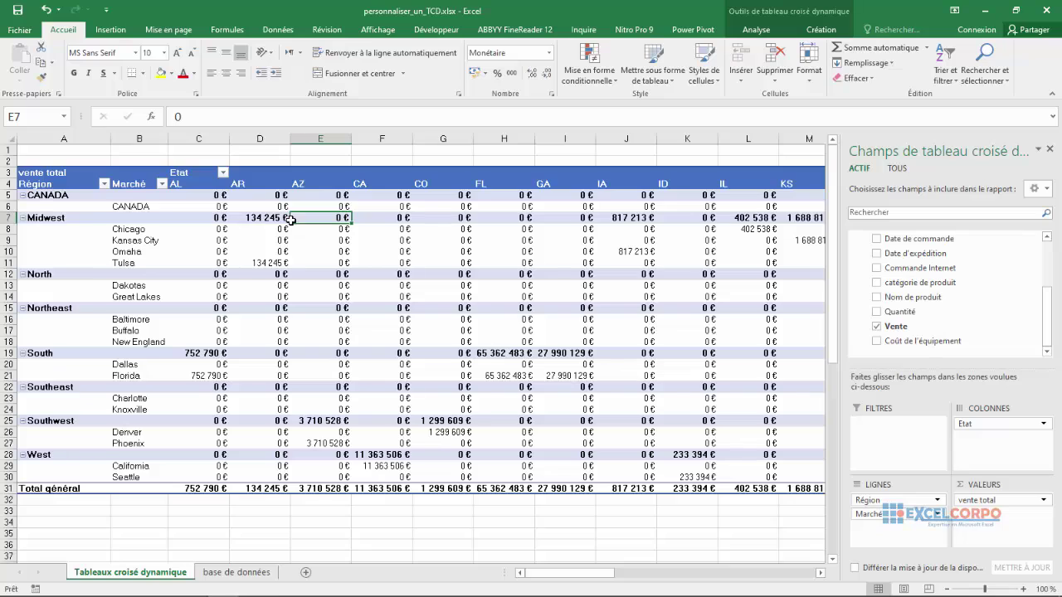
left_click(267, 219)
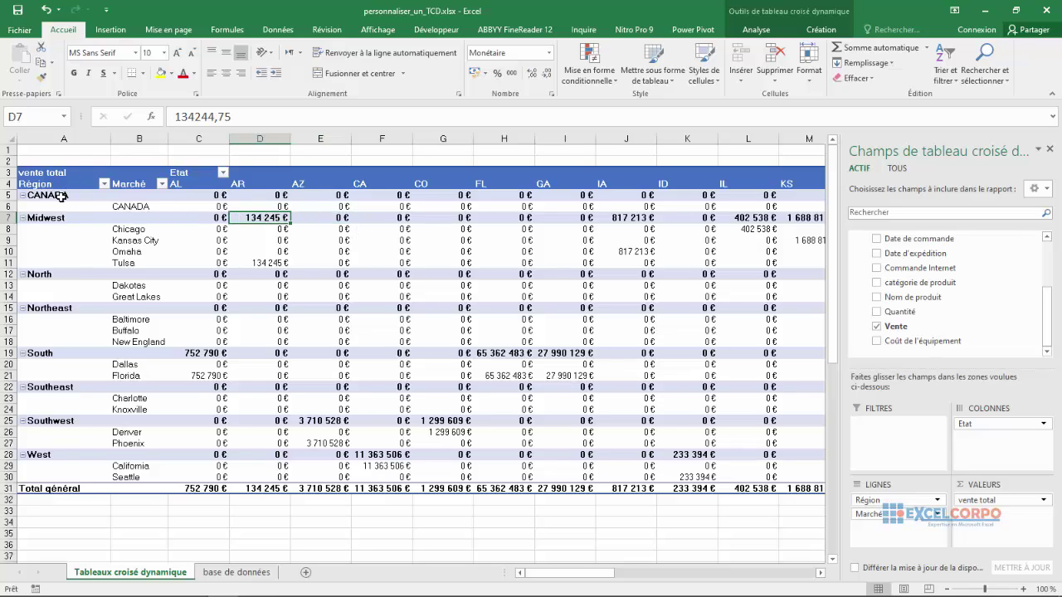
mouse_move(300, 217)
left_click(276, 277)
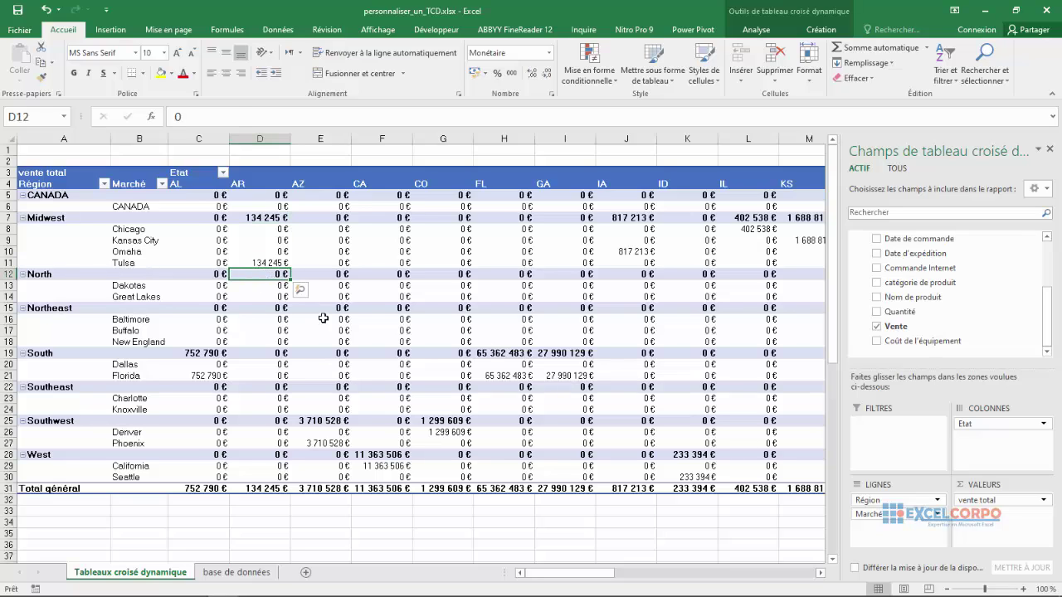
left_click(265, 308)
left_click(205, 355)
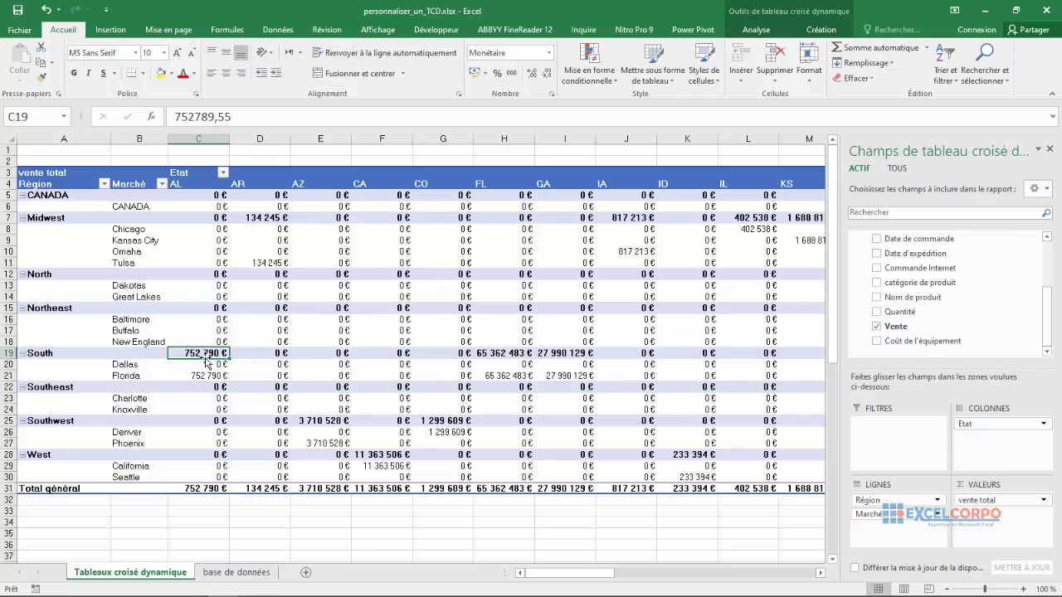
left_click(210, 388)
left_click(204, 421)
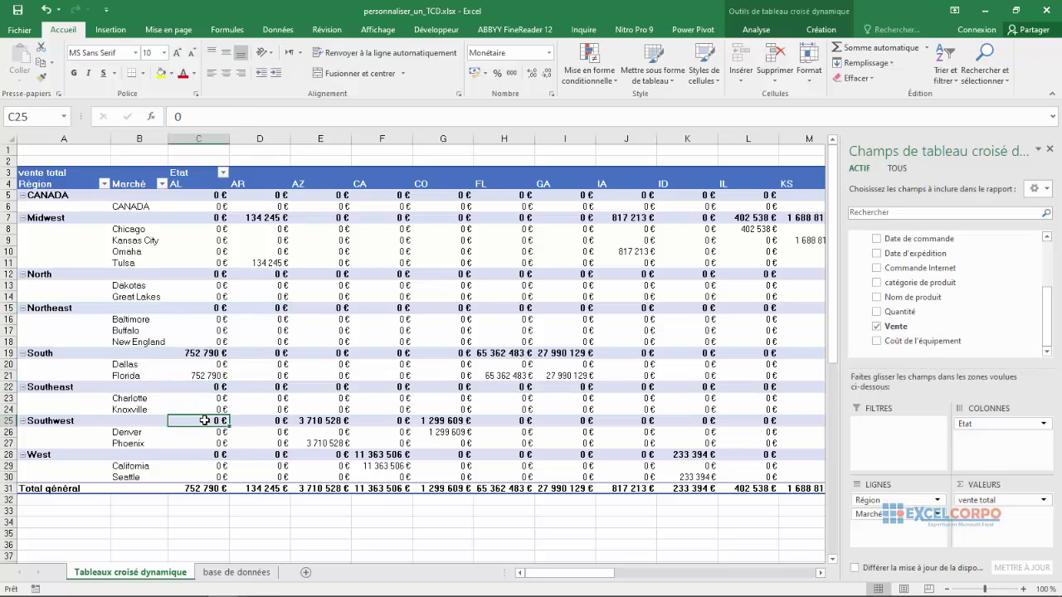
left_click(220, 455)
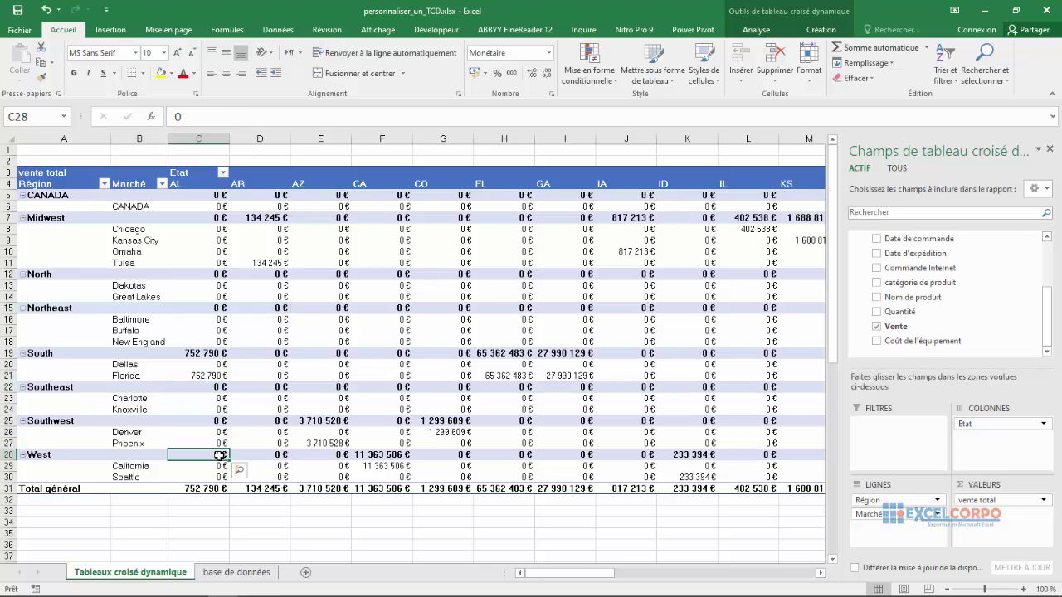
mouse_move(220, 455)
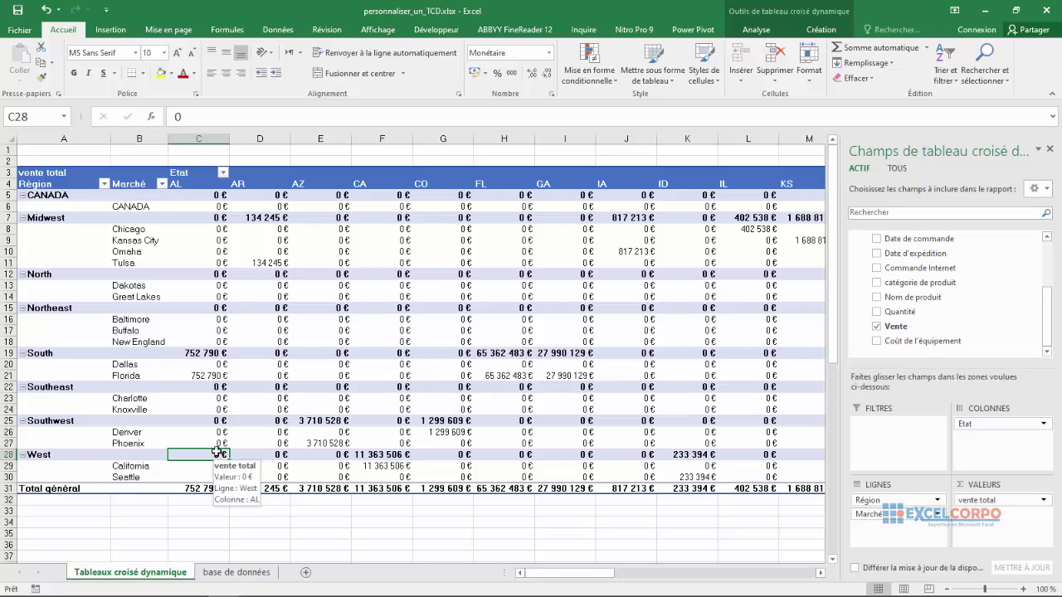
Step: Select a cell inside the pivot table and bring up its Création design options
left_click(436, 225)
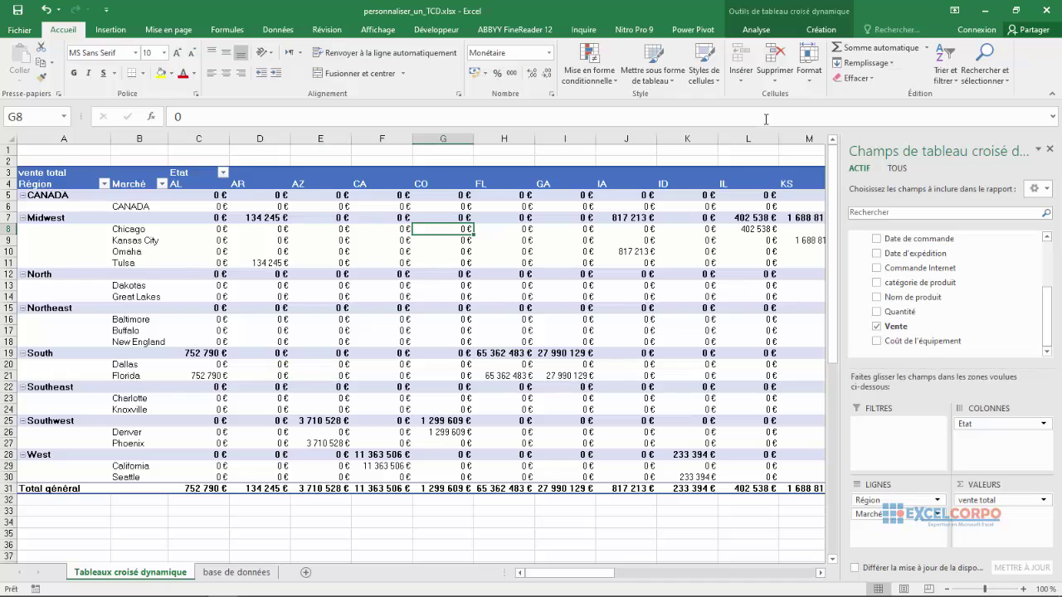
left_click(756, 29)
left_click(822, 30)
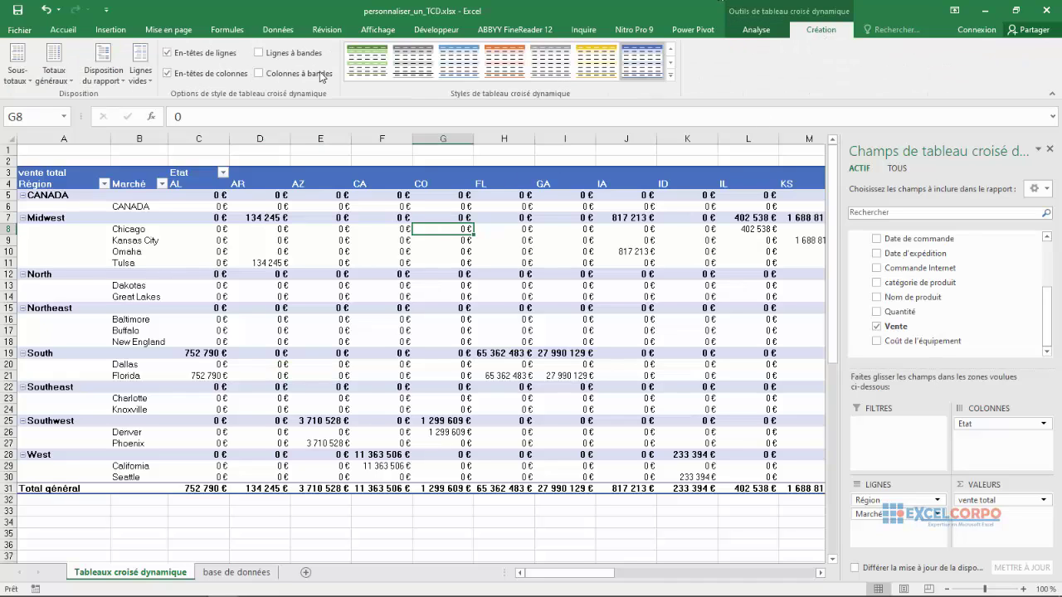
Step: Apply Afficher sous forme tabulaire and check the Total CANADA row
left_click(126, 84)
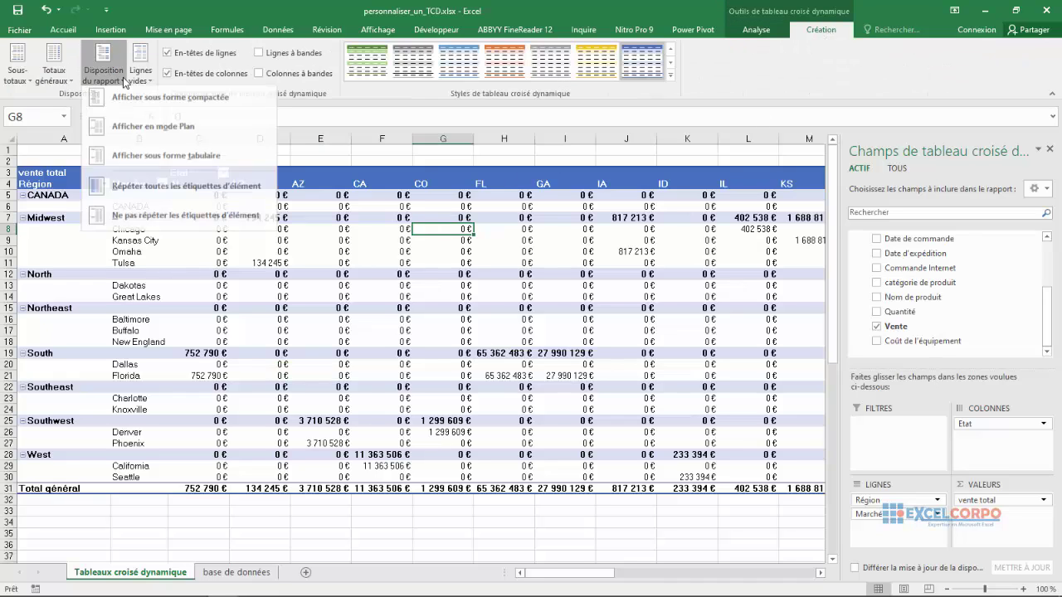
left_click(131, 161)
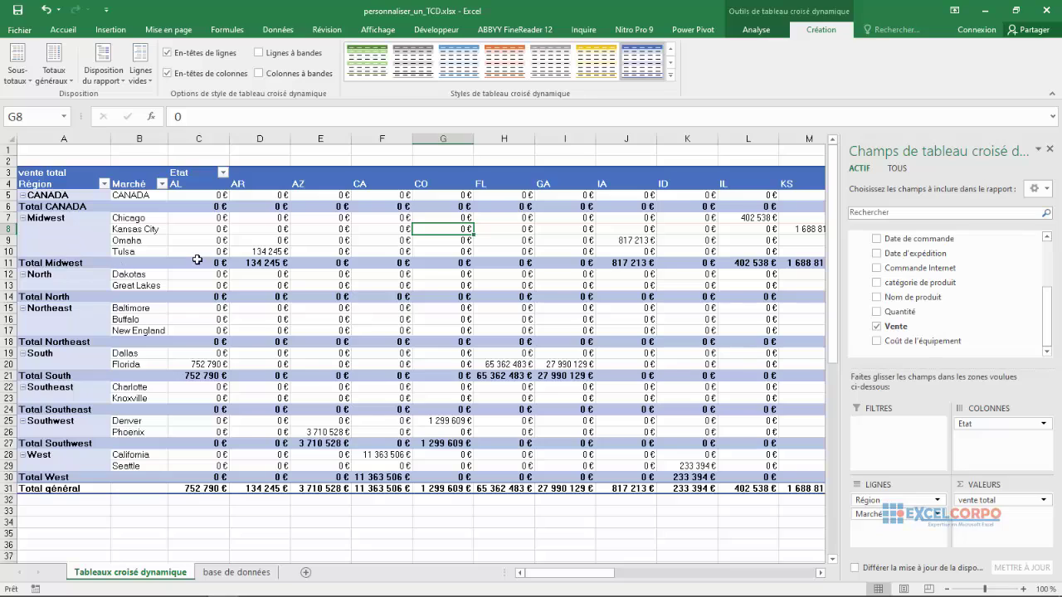
left_click(272, 209)
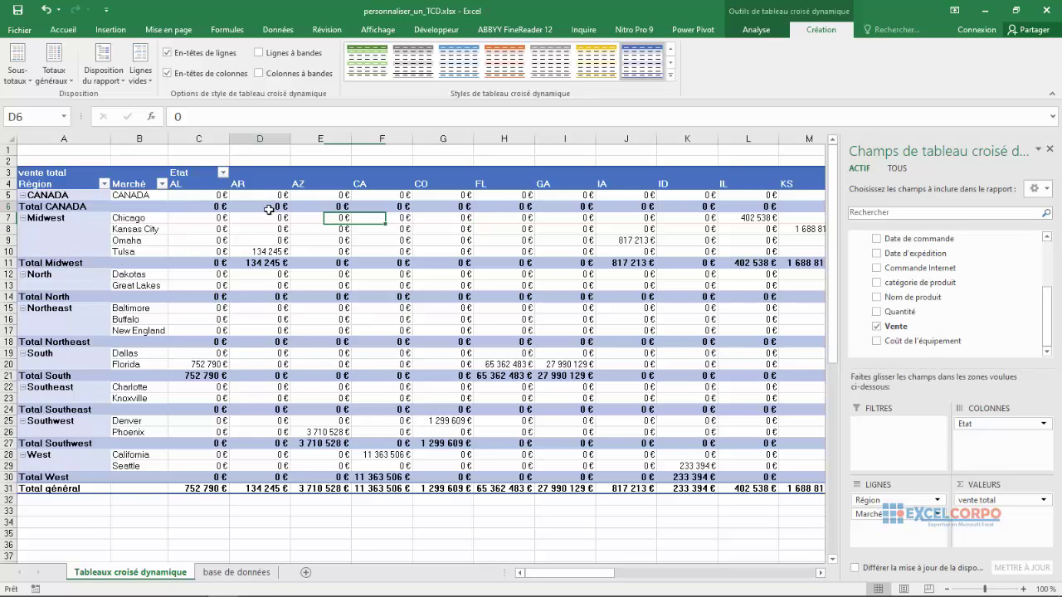
left_click(203, 266)
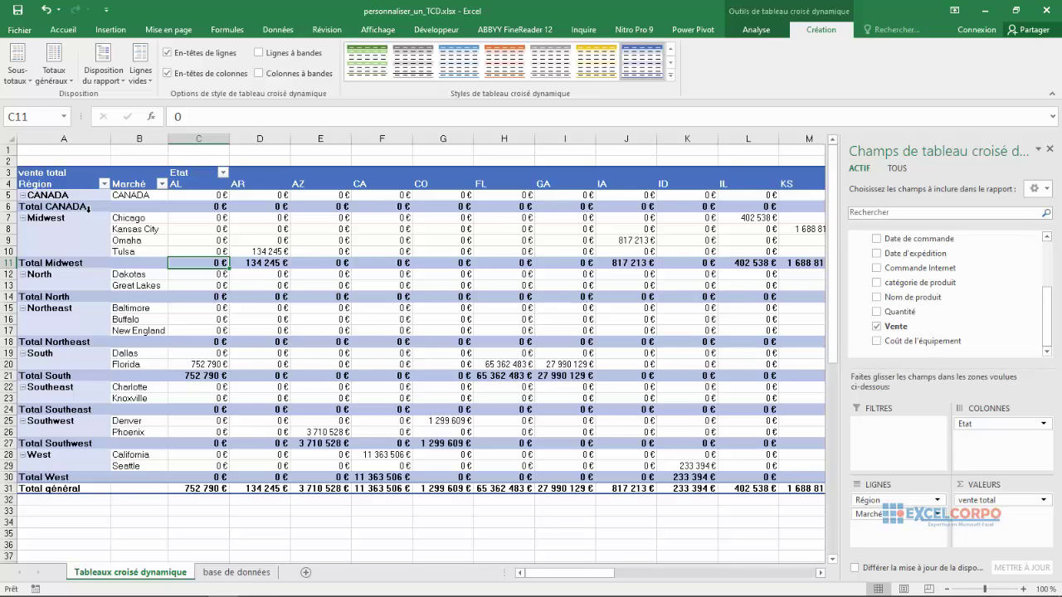
left_click(207, 211)
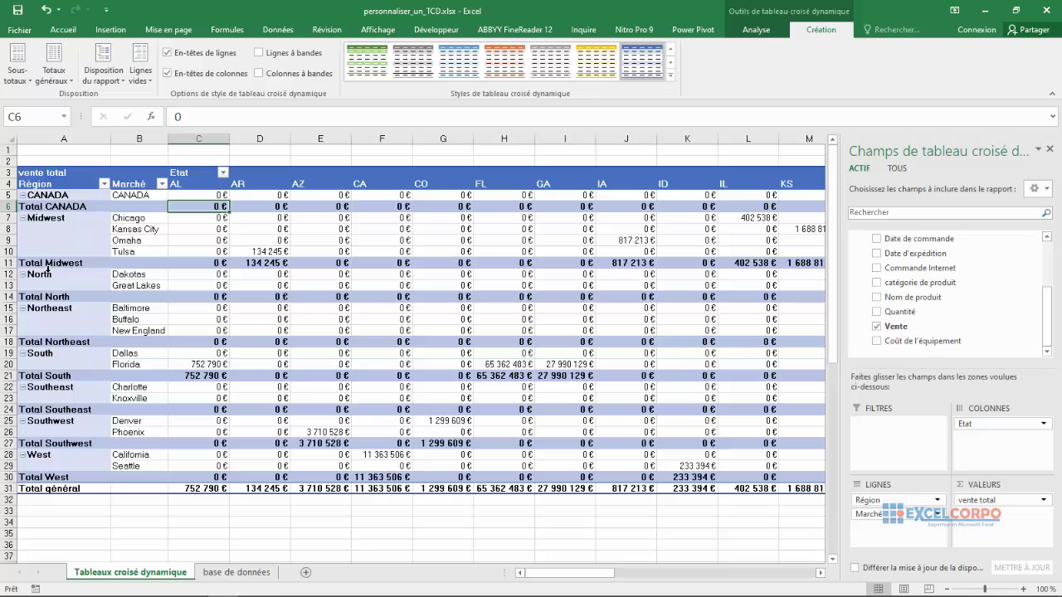
left_click(220, 263)
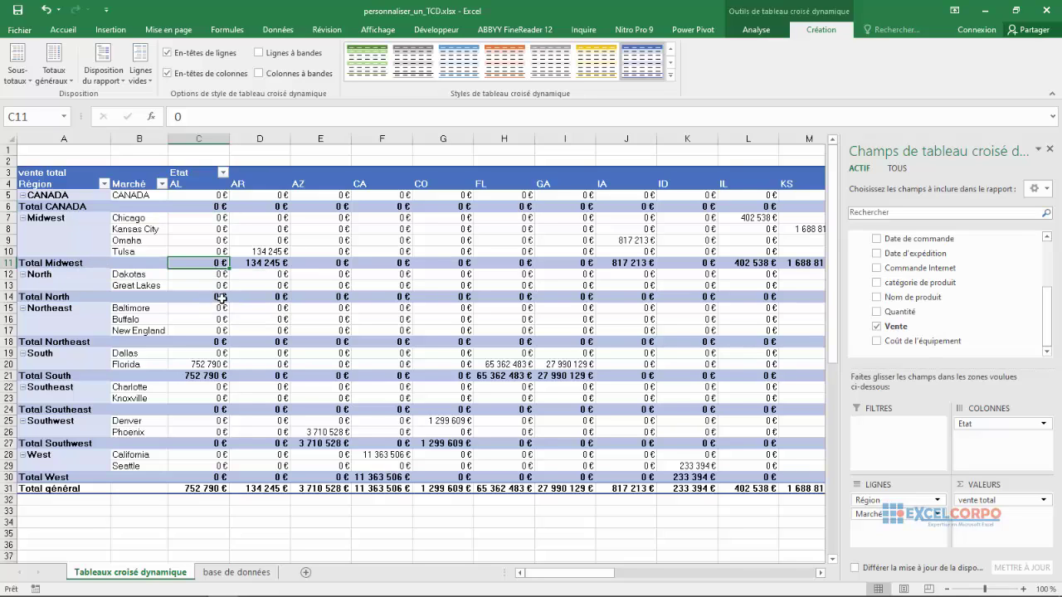
left_click(220, 297)
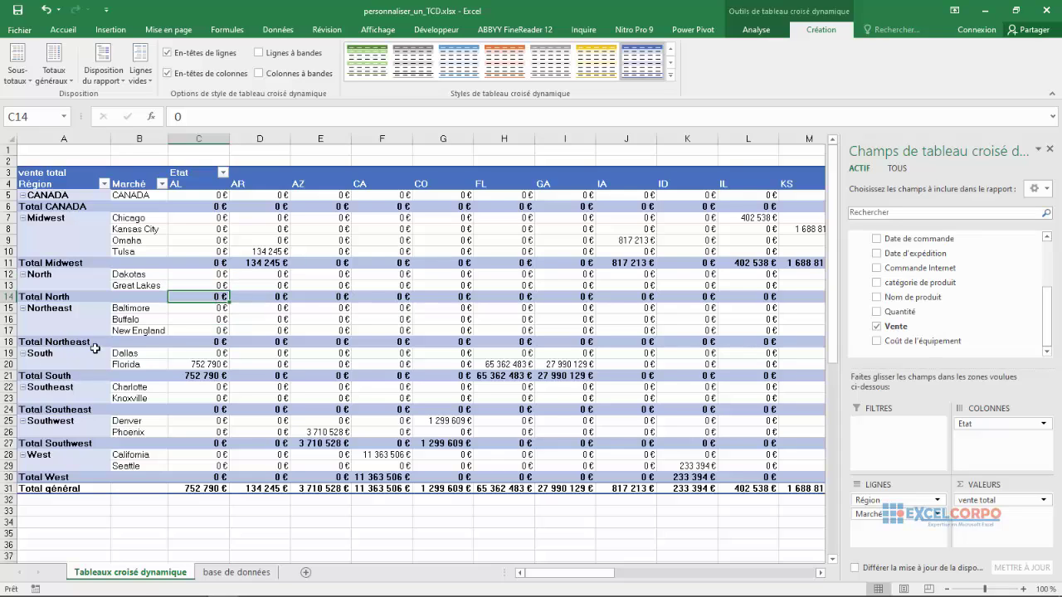
left_click(216, 341)
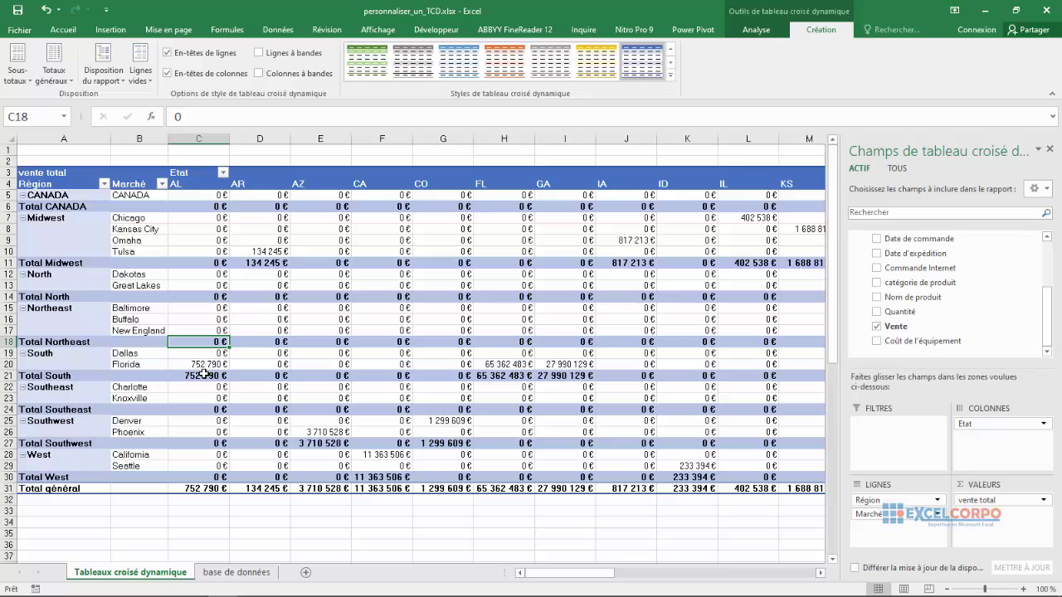
left_click(204, 375)
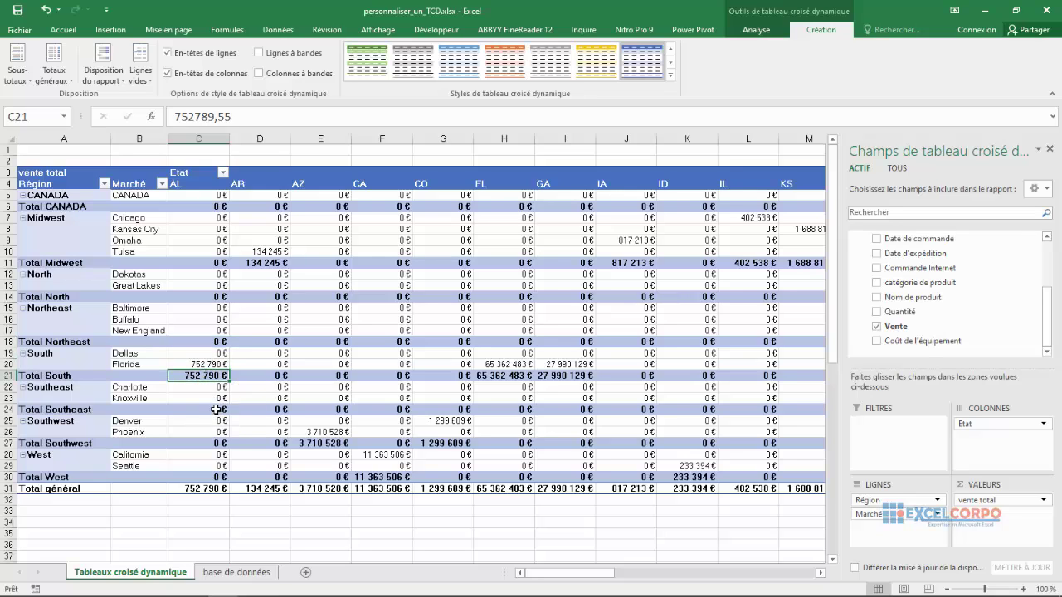
left_click(216, 409)
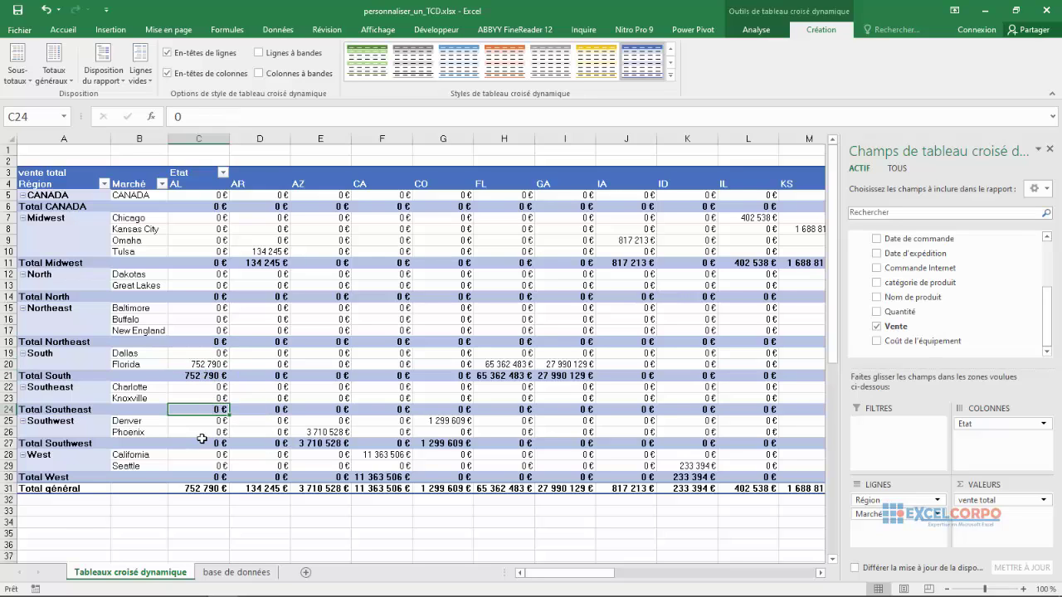
left_click(212, 444)
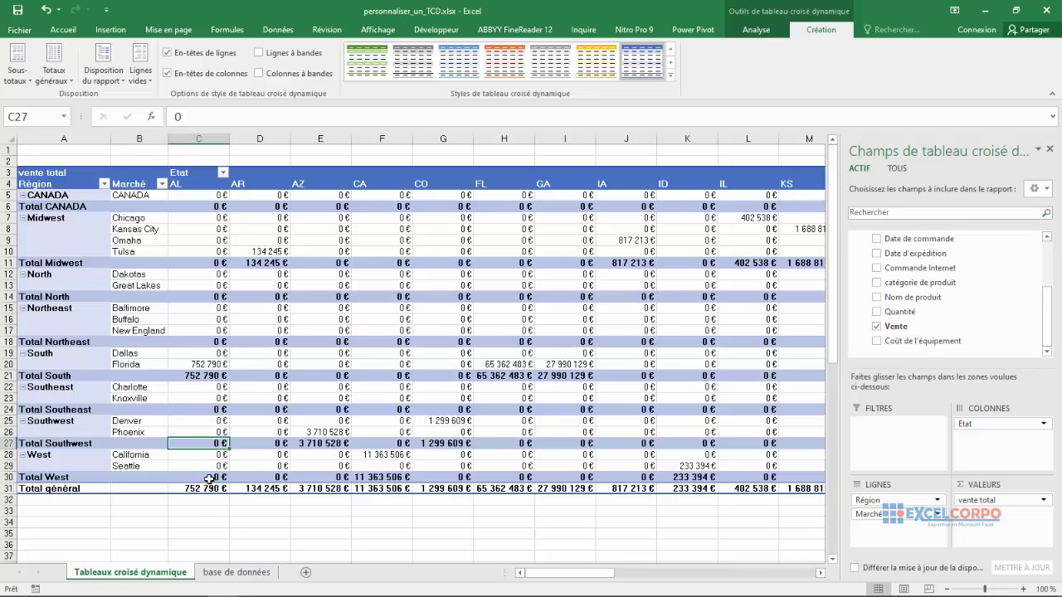
left_click(209, 480)
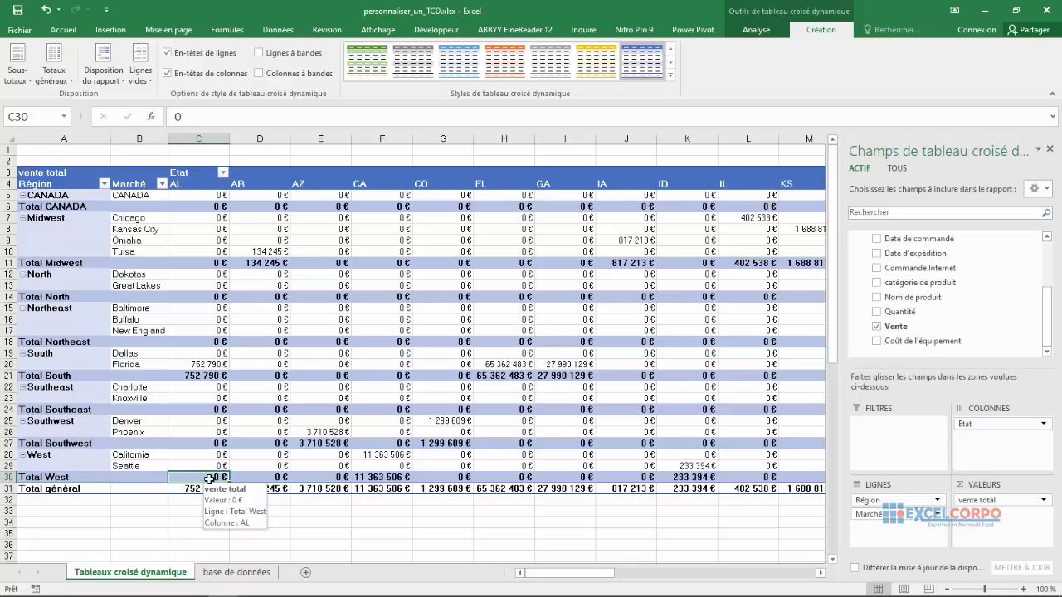
left_click(233, 396)
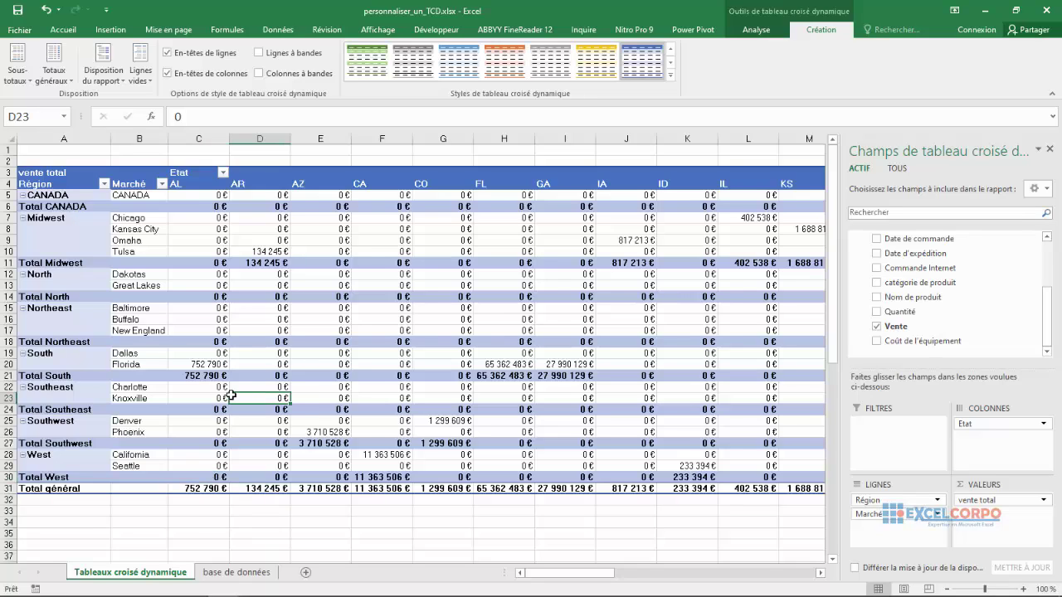